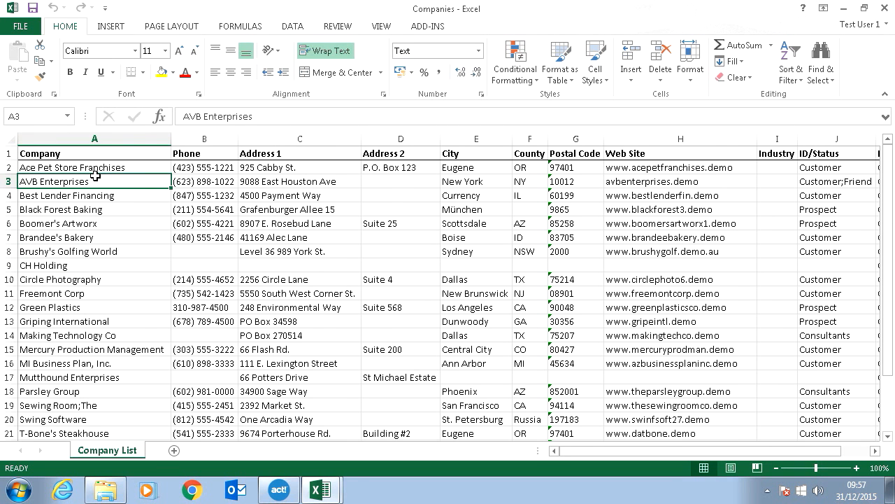
Review the column headings and company records in the Companies worksheet.
{"action": "key", "text": "Up"}
{"action": "key", "text": "Up"}
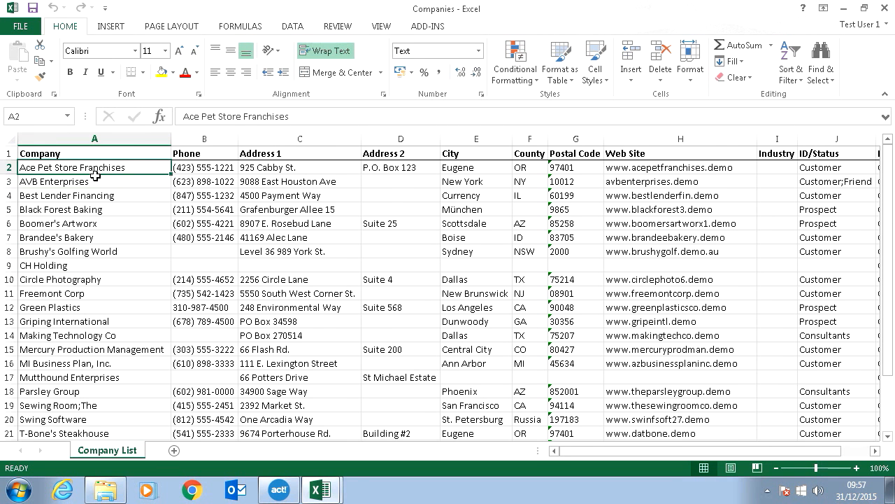
{"action": "key", "text": "Right"}
{"action": "key", "text": "Right"}
{"action": "key", "text": "Right"}
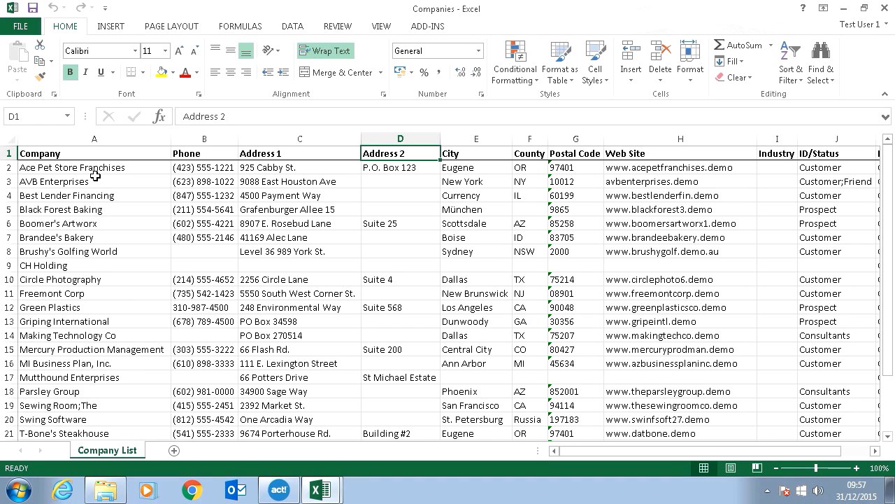
{"action": "key", "text": "Down"}
{"action": "key", "text": "Left"}
{"action": "key", "text": "Left"}
{"action": "key", "text": "Left"}
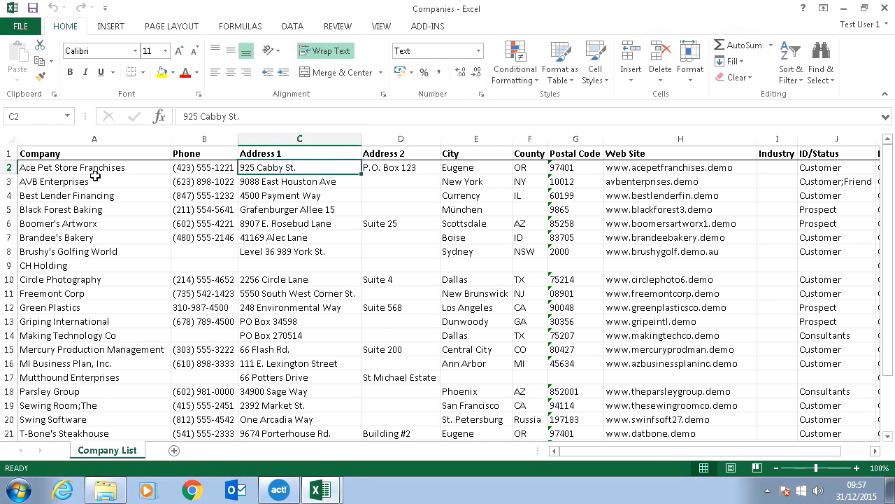
{"action": "key", "text": "Down"}
{"action": "key", "text": "Down"}
{"action": "key", "text": "Down"}
{"action": "key", "text": "Down"}
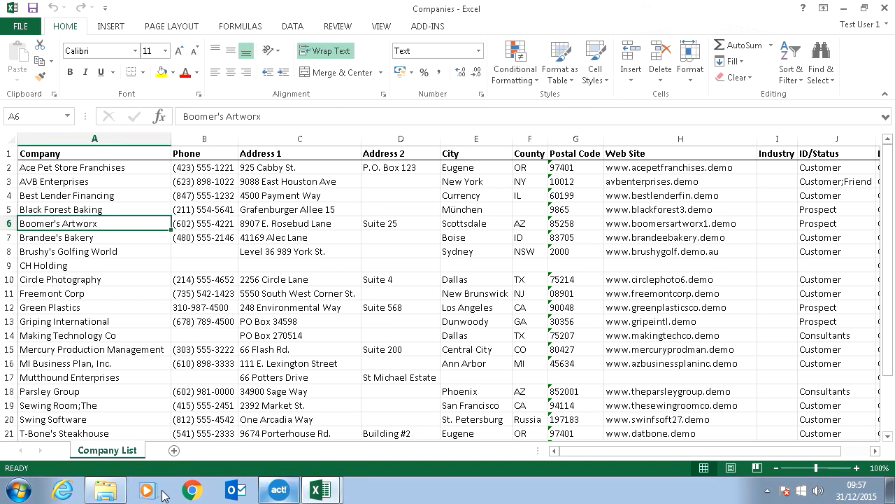
Check the source files in the Imports folder and return to the Company heading in cell A1 of the worksheet.
{"action": "left_click", "coordinate": [324, 490]}
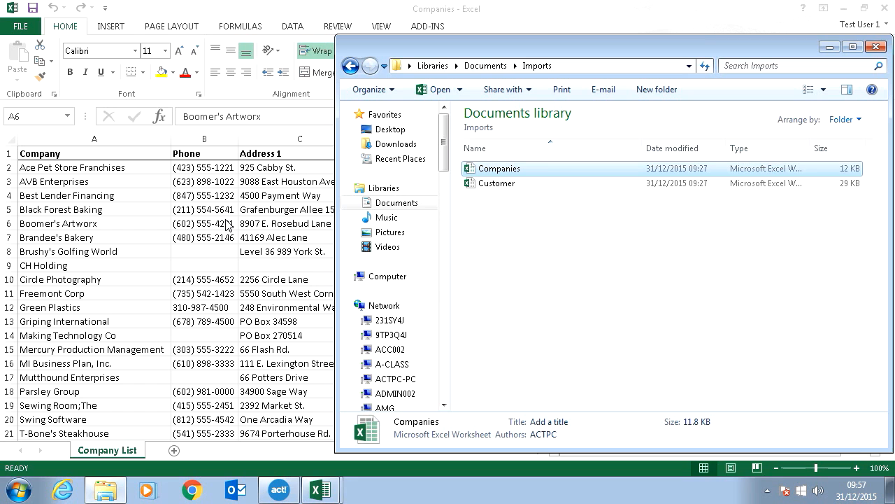
{"action": "left_click", "coordinate": [191, 214]}
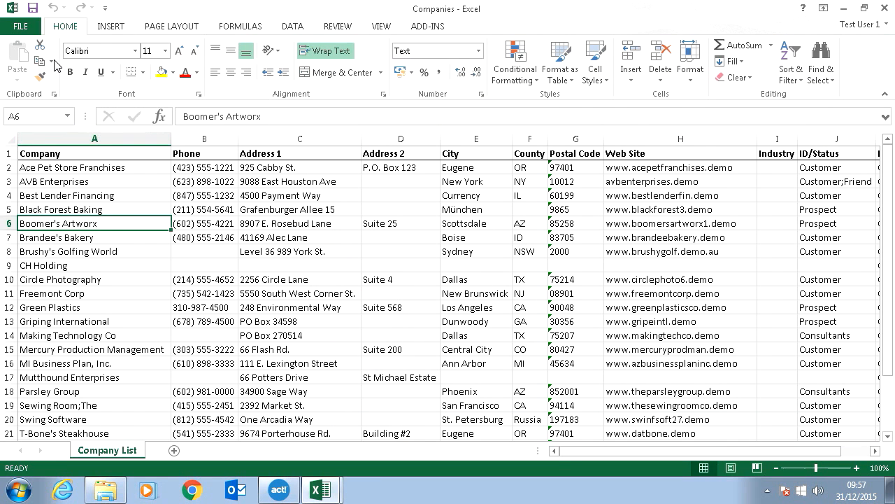
{"action": "left_click", "coordinate": [84, 183]}
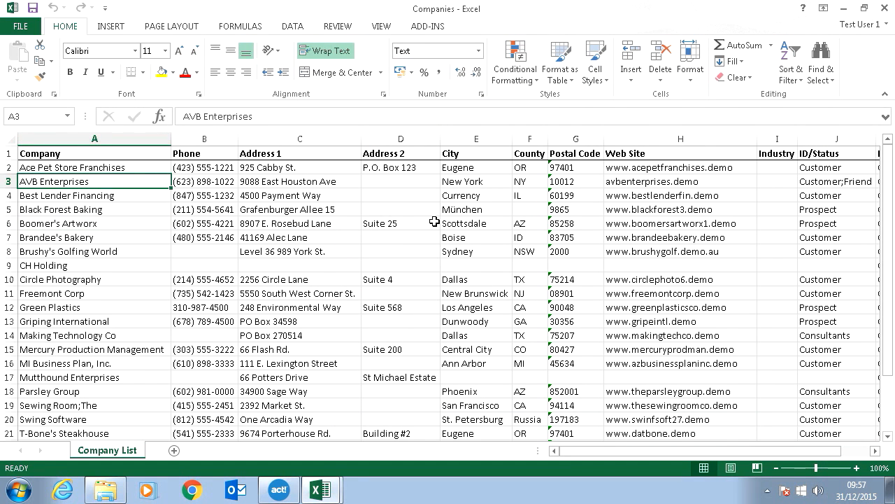
{"action": "left_click", "coordinate": [62, 155]}
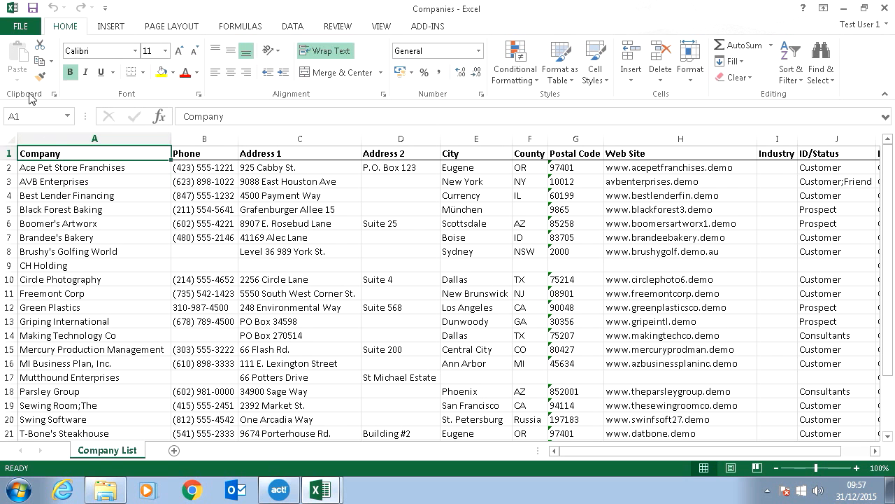
Save a copy of the Companies workbook in CSV (Comma delimited) format, accepting the possible loss of workbook features.
{"action": "left_click", "coordinate": [22, 30]}
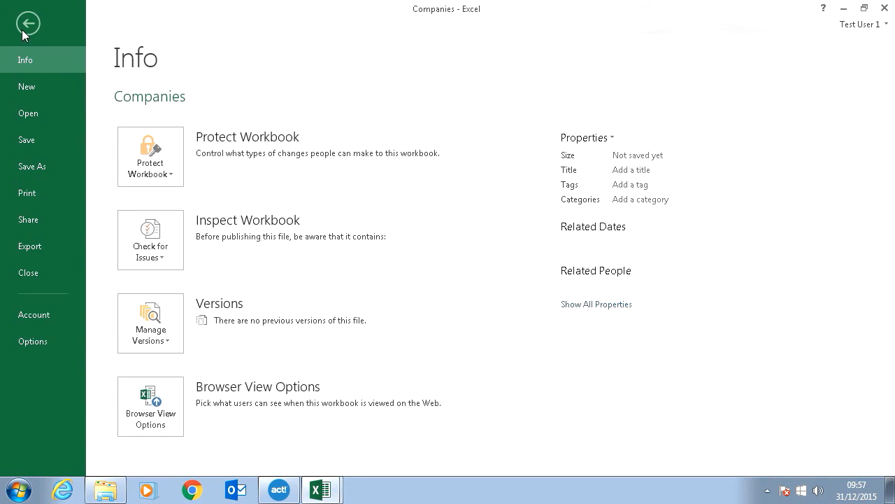
{"action": "left_click", "coordinate": [58, 169]}
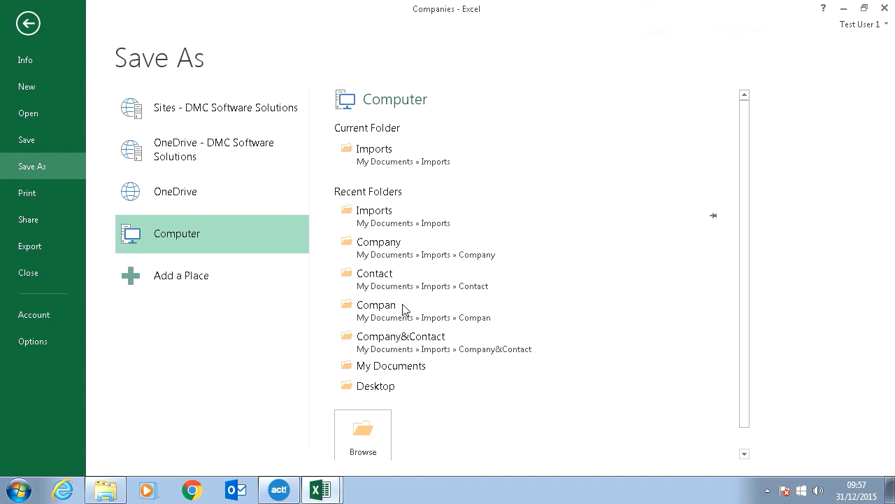
{"action": "left_click", "coordinate": [368, 441]}
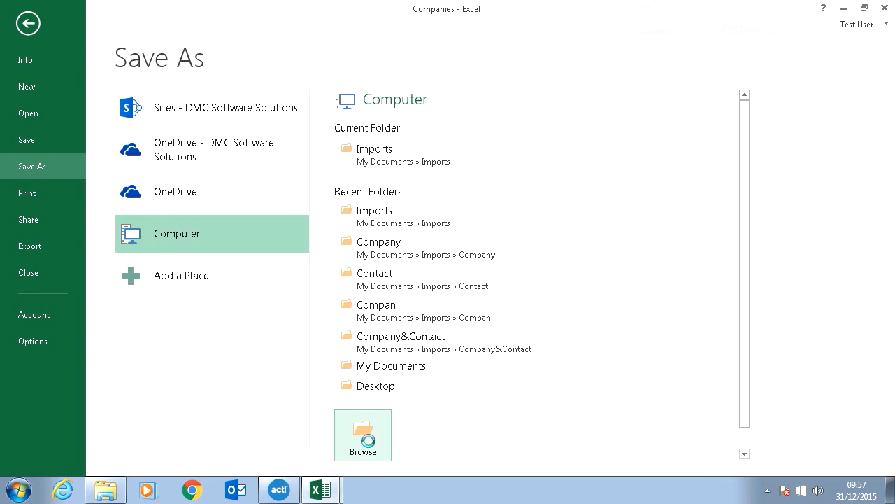
{"action": "left_click", "coordinate": [168, 263]}
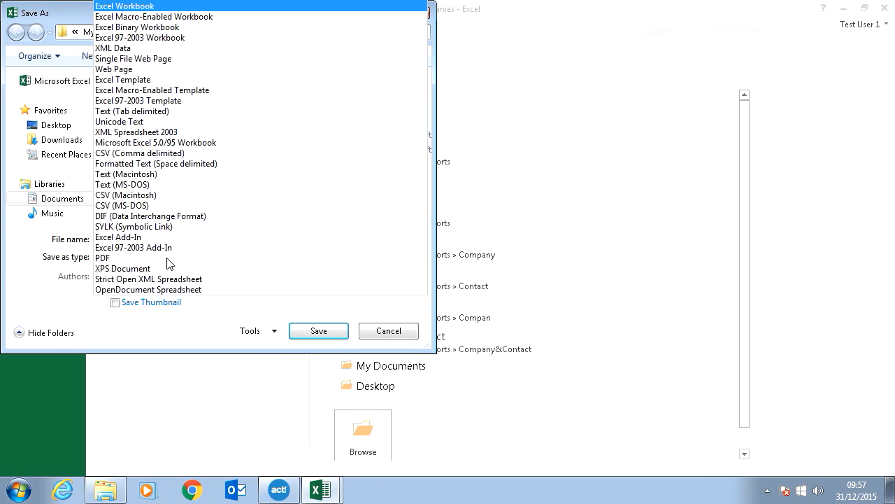
{"action": "left_click", "coordinate": [168, 153]}
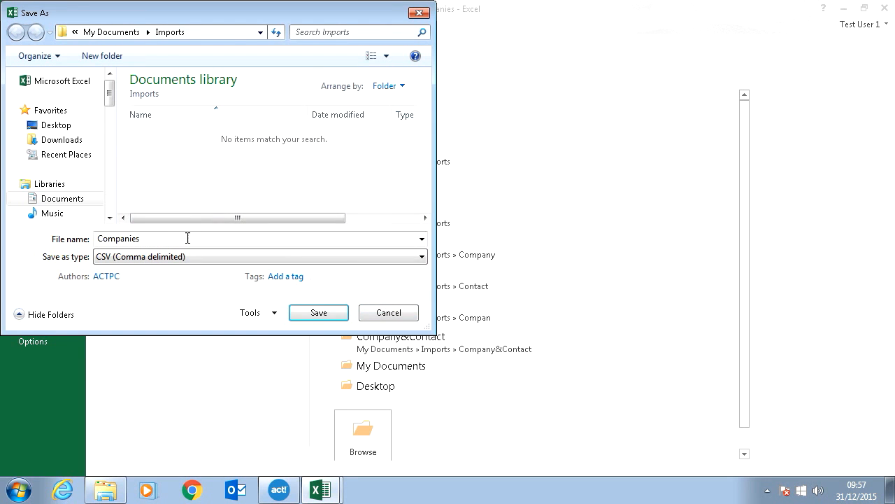
{"action": "left_click", "coordinate": [318, 313]}
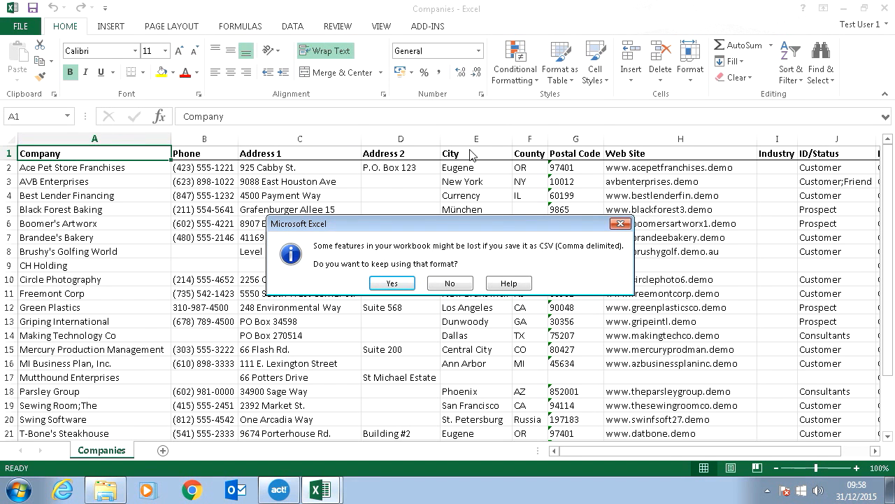
{"action": "left_click", "coordinate": [397, 283]}
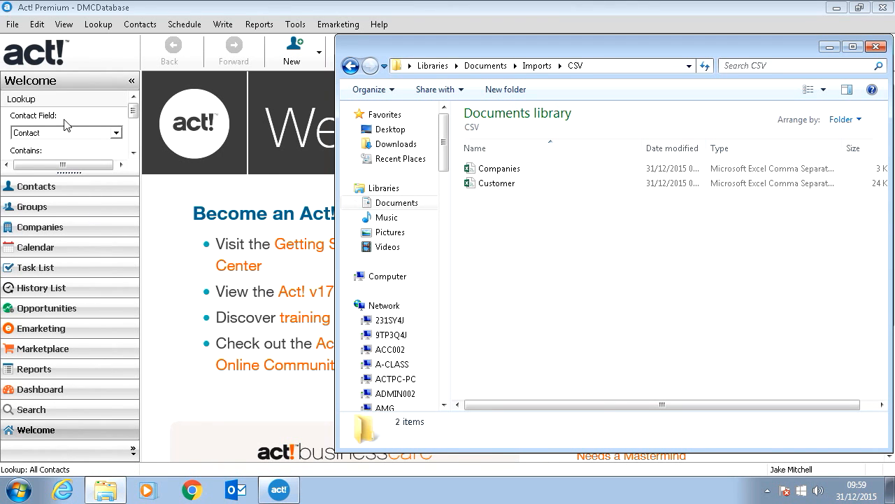
Switch to Act! and start a data import with the source file type Text - separated by Commas.
{"action": "left_click", "coordinate": [13, 26]}
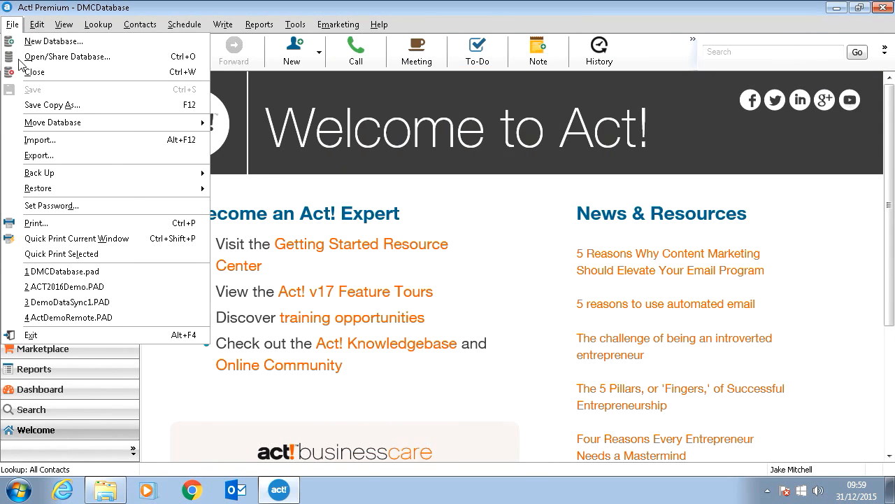
{"action": "left_click", "coordinate": [63, 143]}
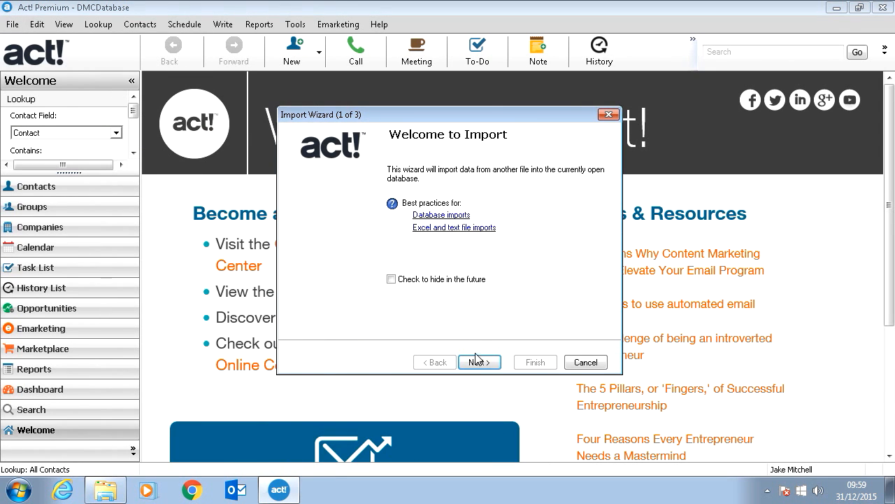
{"action": "left_click", "coordinate": [478, 360]}
{"action": "left_click", "coordinate": [411, 194]}
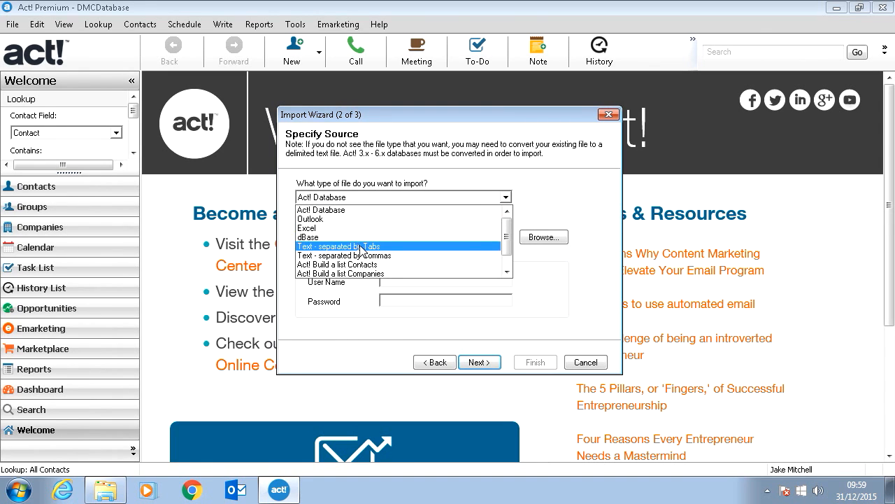
{"action": "scroll", "coordinate": [364, 249], "scroll_direction": "down", "scroll_amount": 1}
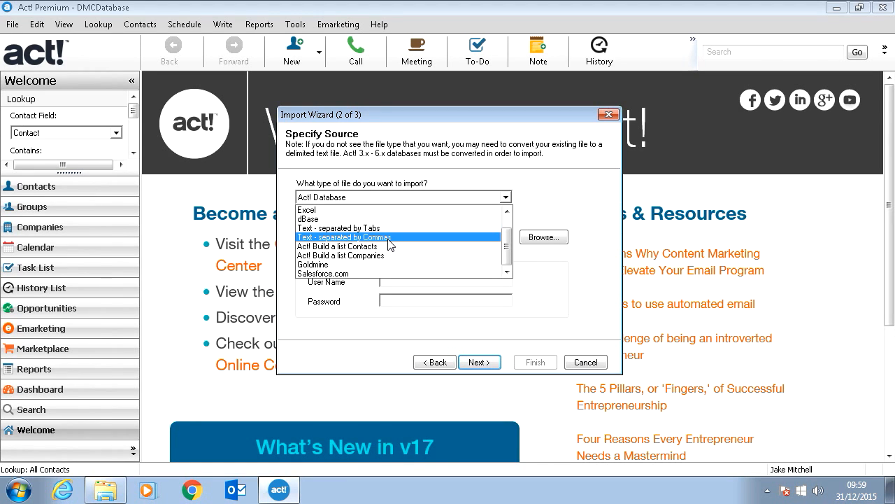
{"action": "left_click", "coordinate": [389, 238]}
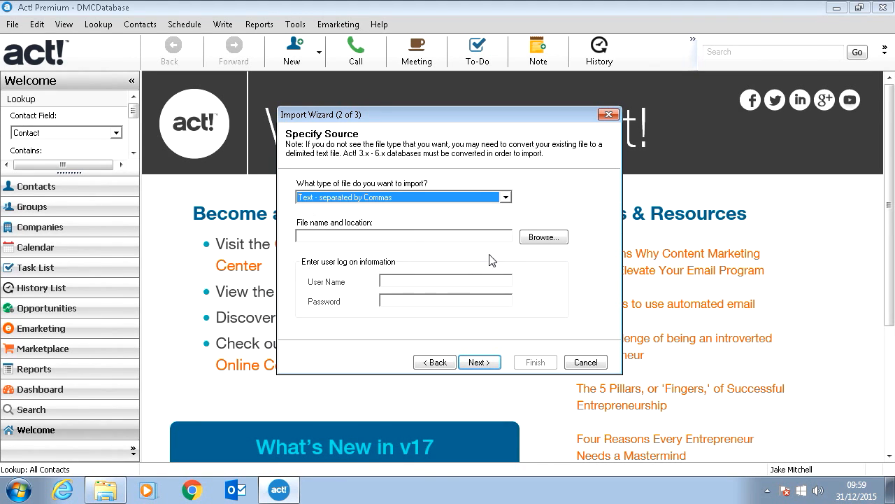
Choose the Customer file in the CSV folder as the import source and continue to the record types.
{"action": "left_click", "coordinate": [540, 239]}
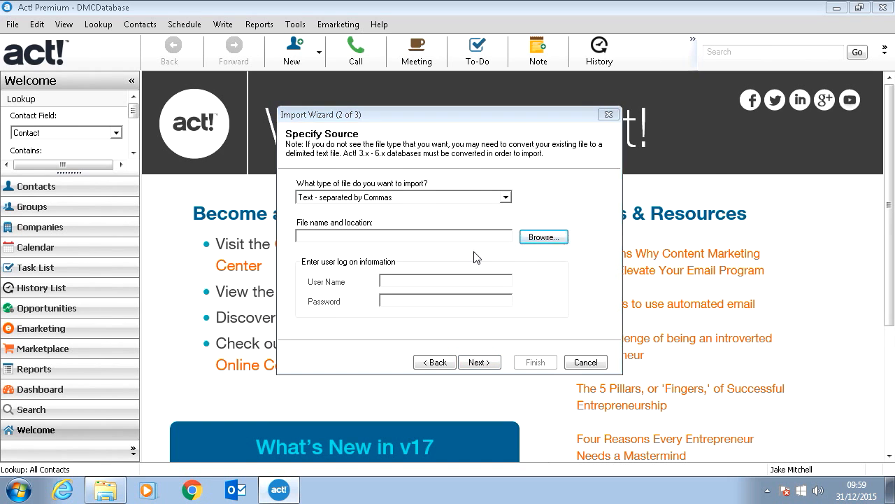
{"action": "double_click", "coordinate": [456, 256]}
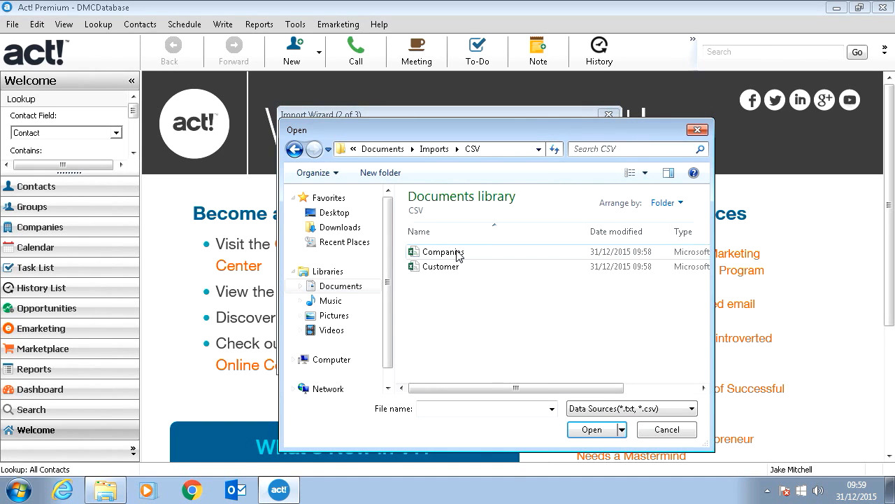
{"action": "double_click", "coordinate": [453, 268]}
{"action": "left_click", "coordinate": [481, 362]}
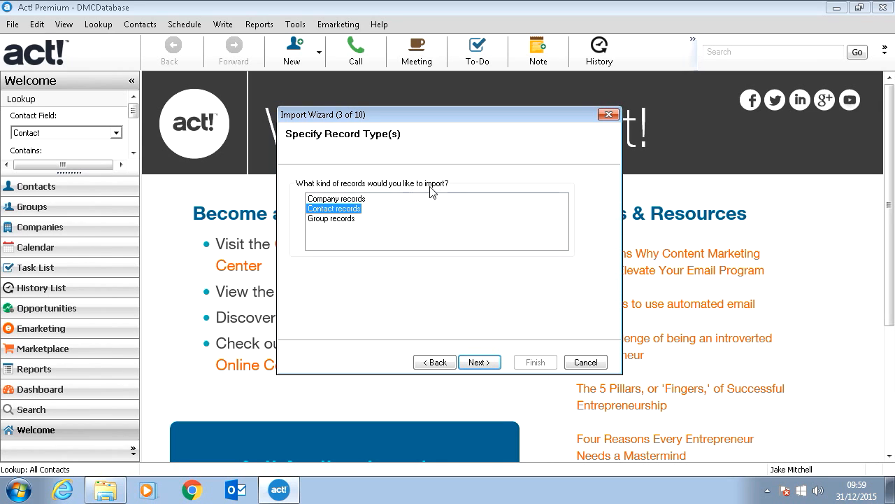
Choose Contact records as the kind of records to import and continue to the import type.
{"action": "left_click", "coordinate": [338, 200]}
{"action": "left_click", "coordinate": [337, 210]}
{"action": "left_click", "coordinate": [340, 217]}
{"action": "left_click", "coordinate": [342, 210]}
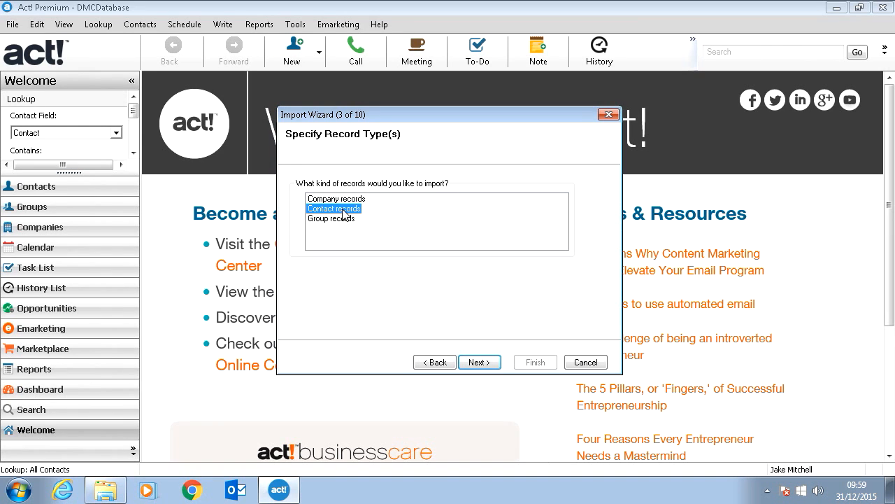
{"action": "left_click", "coordinate": [476, 361]}
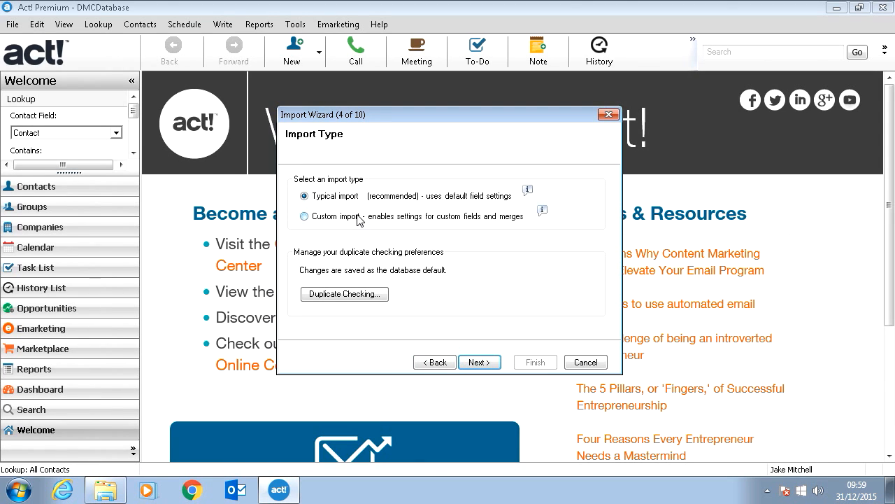
Select a custom import and accept duplicate checking for contacts with Company as the first match field.
{"action": "left_click", "coordinate": [359, 218]}
{"action": "left_click", "coordinate": [342, 294]}
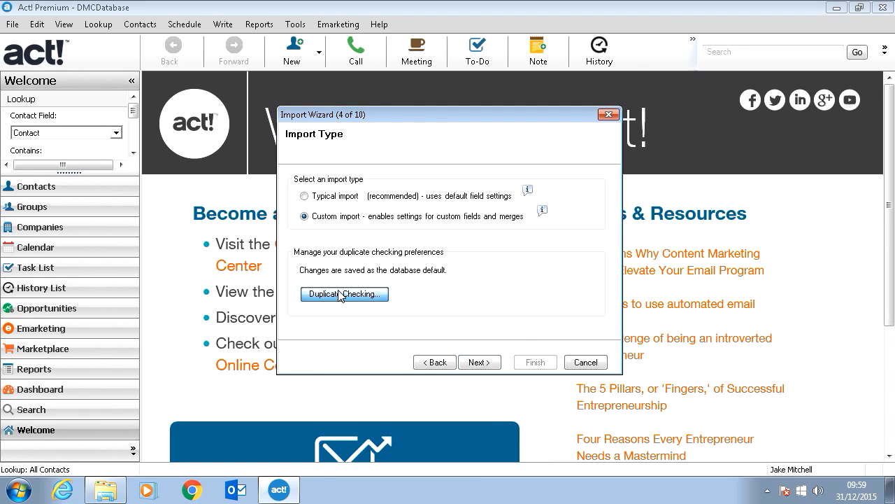
{"action": "left_click_drag", "start_coordinate": [389, 132], "coordinate": [666, 116]}
{"action": "left_click", "coordinate": [640, 203]}
{"action": "left_click", "coordinate": [651, 214]}
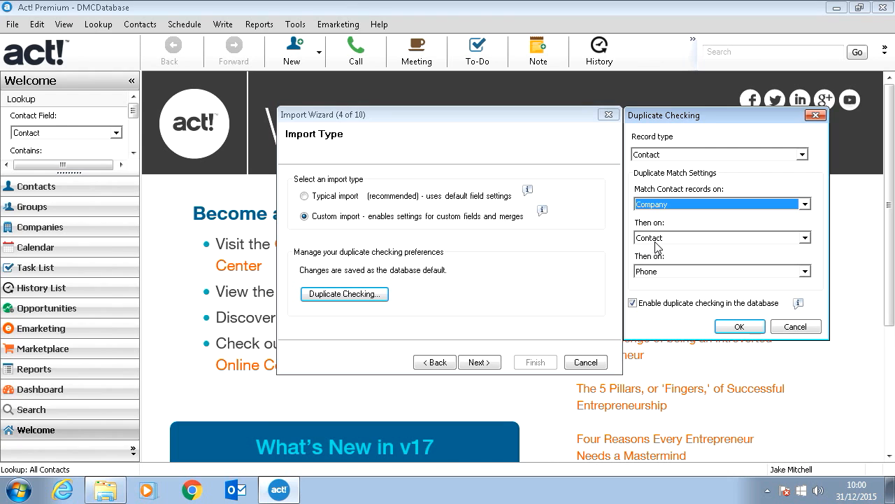
{"action": "left_click", "coordinate": [727, 328]}
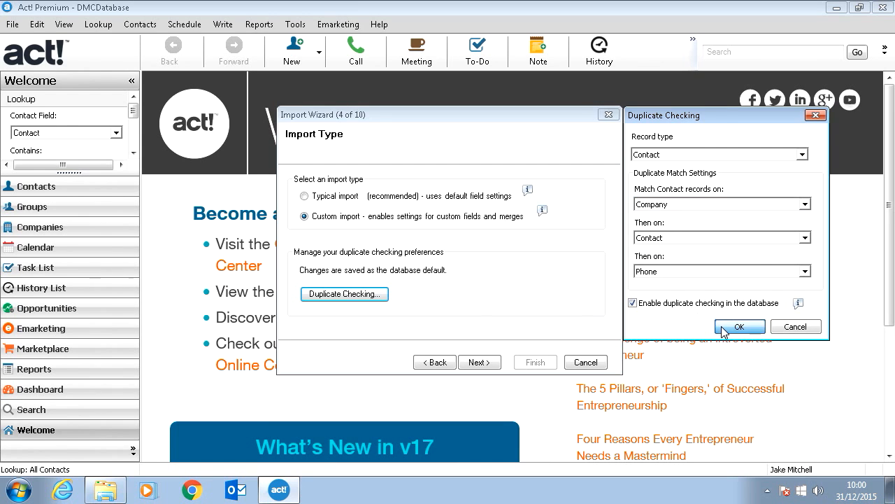
{"action": "left_click", "coordinate": [474, 365]}
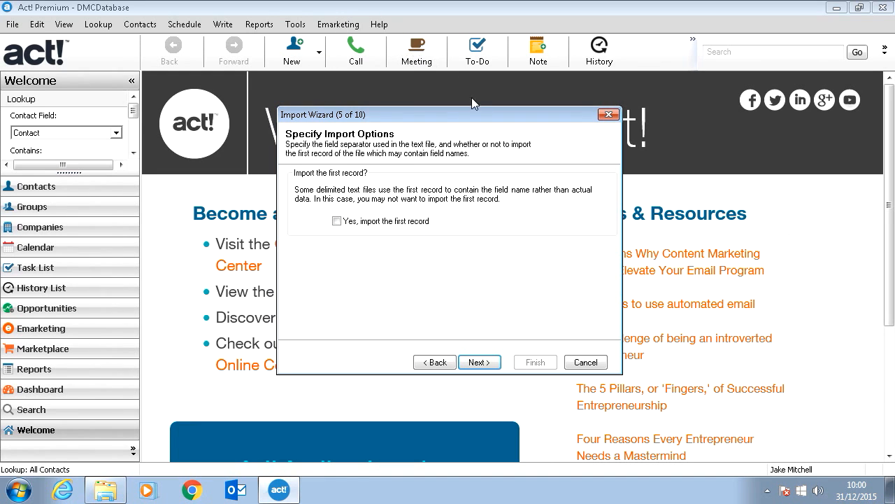
Continue without importing the first record, and review the source fields in the contact map with their column widened.
{"action": "left_click", "coordinate": [495, 365]}
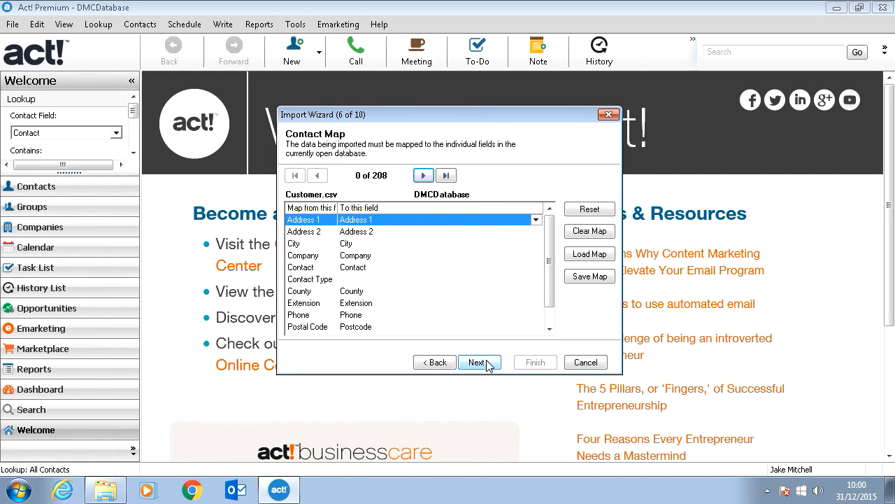
{"action": "left_click_drag", "start_coordinate": [548, 232], "coordinate": [552, 245]}
{"action": "left_click_drag", "start_coordinate": [337, 208], "coordinate": [382, 208]}
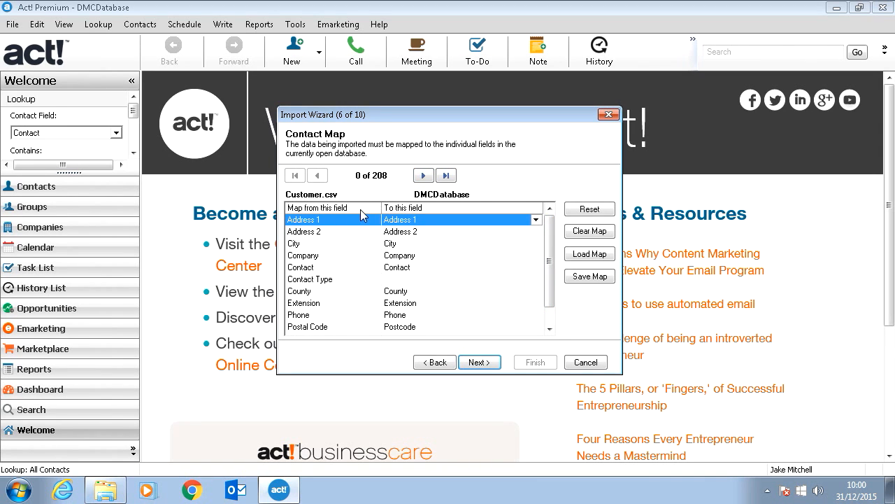
{"action": "left_click", "coordinate": [324, 232]}
{"action": "left_click", "coordinate": [323, 244]}
{"action": "left_click", "coordinate": [322, 257]}
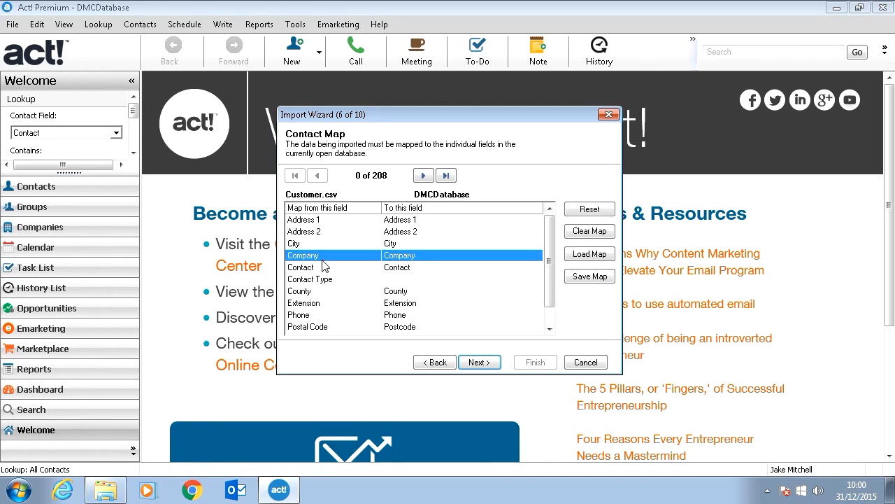
{"action": "left_click", "coordinate": [327, 292]}
{"action": "left_click", "coordinate": [360, 221]}
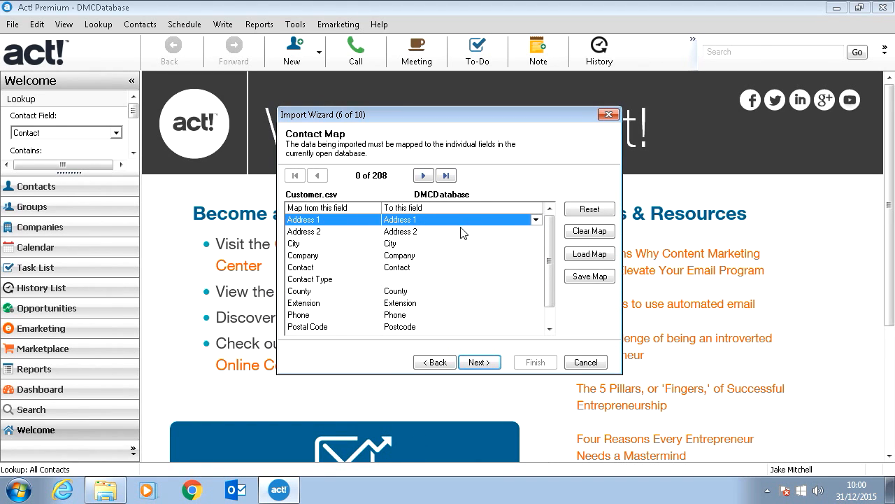
Review the target fields offered for Address 1, then accept the contact map as it is and continue to the merge options.
{"action": "left_click", "coordinate": [535, 220]}
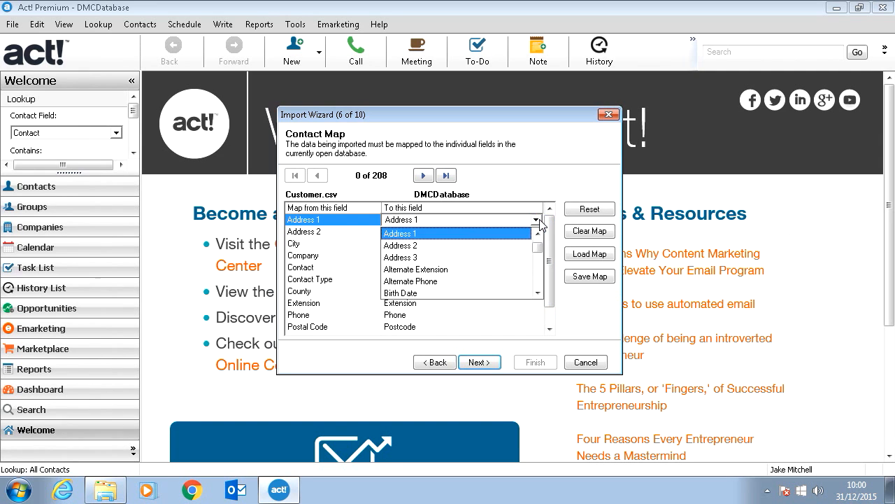
{"action": "scroll", "coordinate": [491, 264], "scroll_direction": "up", "scroll_amount": 1}
{"action": "scroll", "coordinate": [489, 267], "scroll_direction": "down", "scroll_amount": 4}
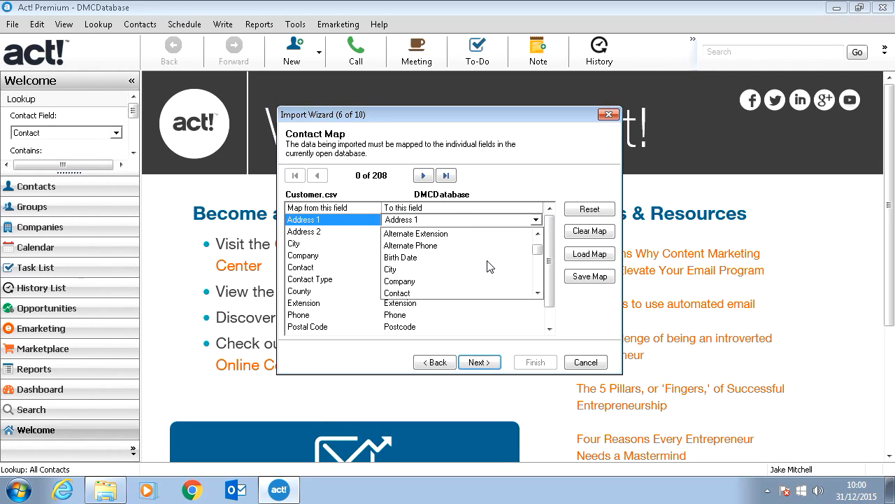
{"action": "scroll", "coordinate": [486, 265], "scroll_direction": "up", "scroll_amount": 5}
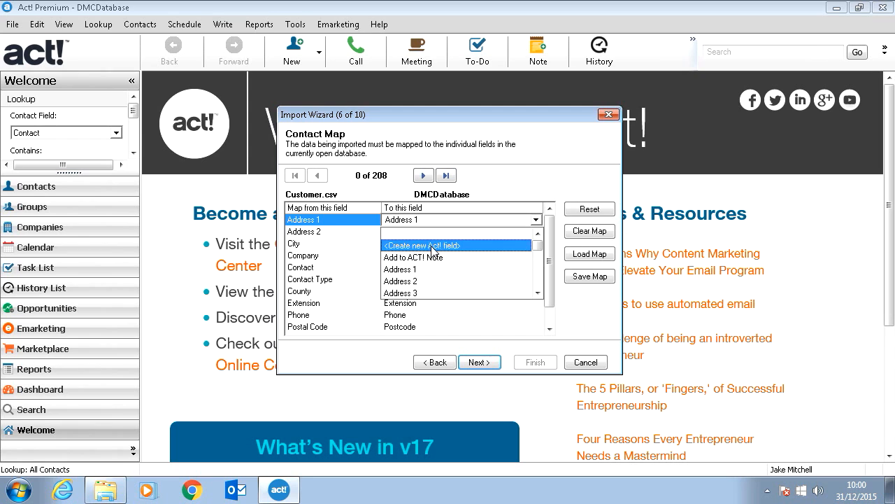
{"action": "left_click", "coordinate": [468, 208]}
{"action": "left_click", "coordinate": [413, 232]}
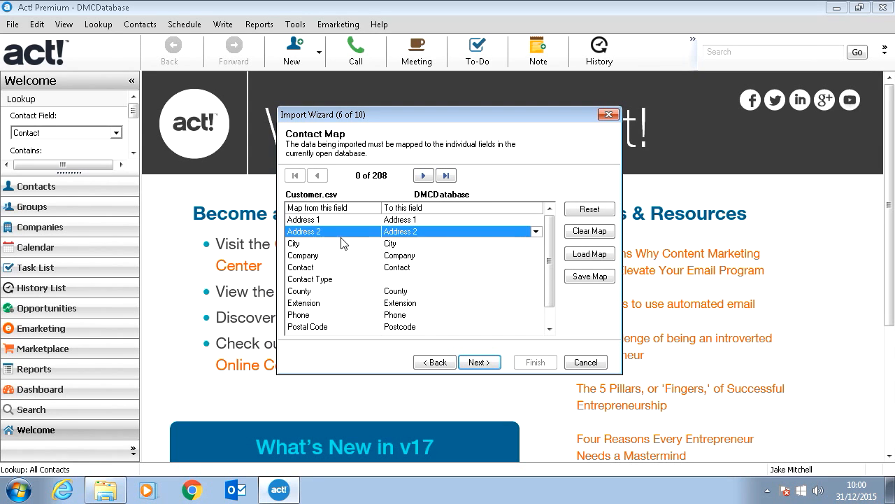
{"action": "left_click", "coordinate": [394, 266]}
{"action": "scroll", "coordinate": [458, 322], "scroll_direction": "down", "scroll_amount": 1}
{"action": "left_click", "coordinate": [479, 363]}
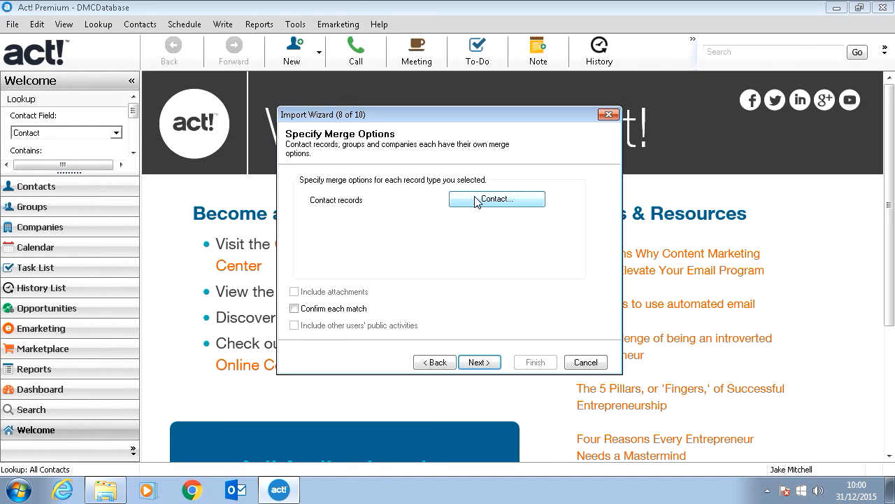
Examine the contact merge choices for matching and non-matching source records, and leave the options without saving changes.
{"action": "left_click", "coordinate": [476, 201]}
{"action": "left_click", "coordinate": [501, 203]}
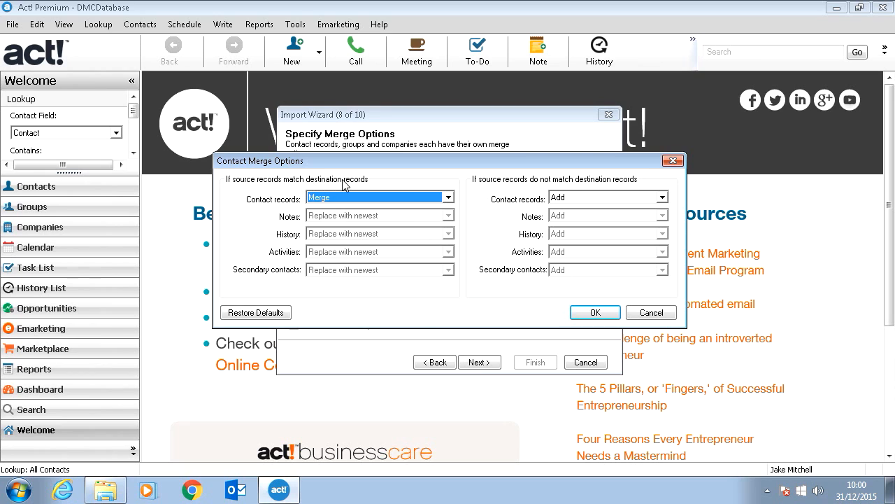
{"action": "left_click", "coordinate": [449, 198]}
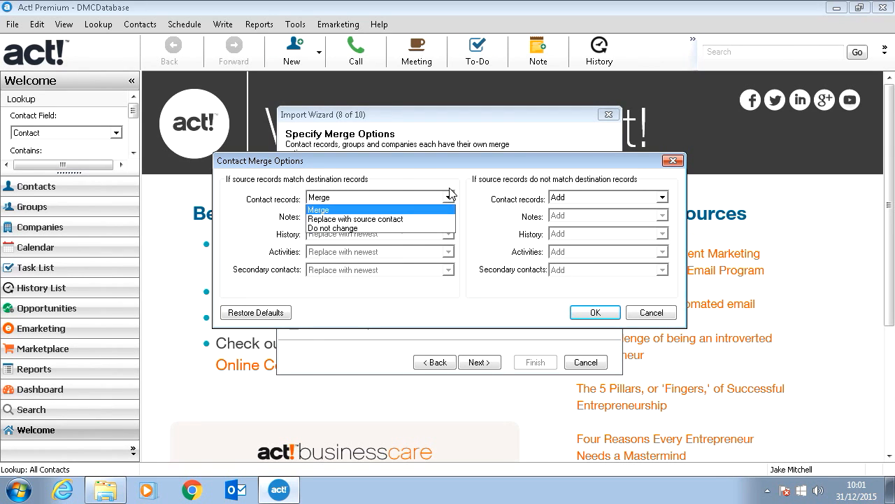
{"action": "left_click", "coordinate": [452, 194]}
{"action": "left_click", "coordinate": [614, 197]}
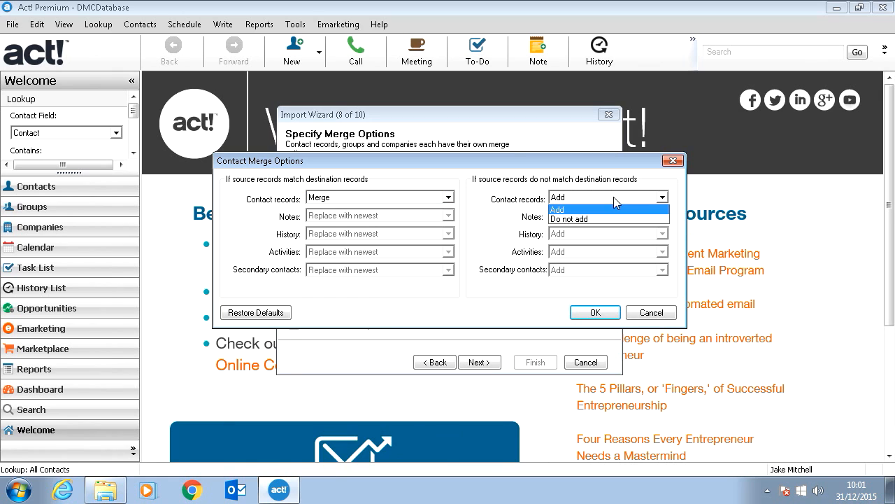
{"action": "left_click", "coordinate": [582, 209]}
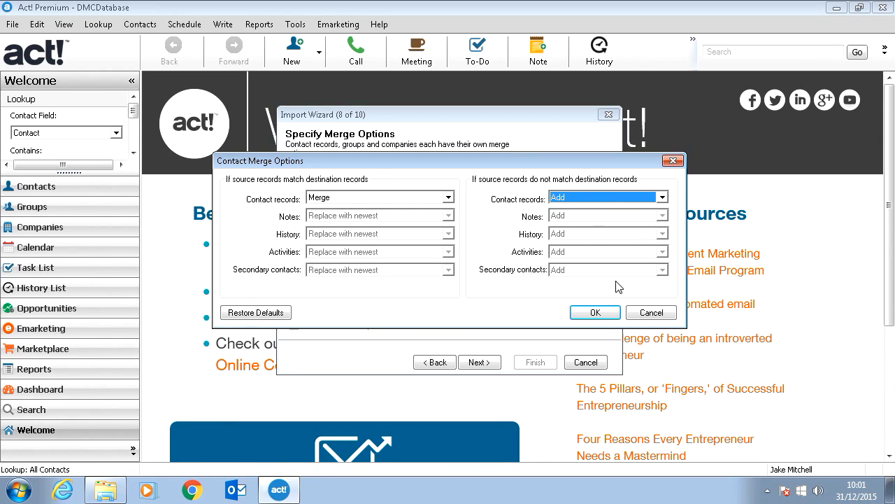
{"action": "left_click", "coordinate": [650, 313]}
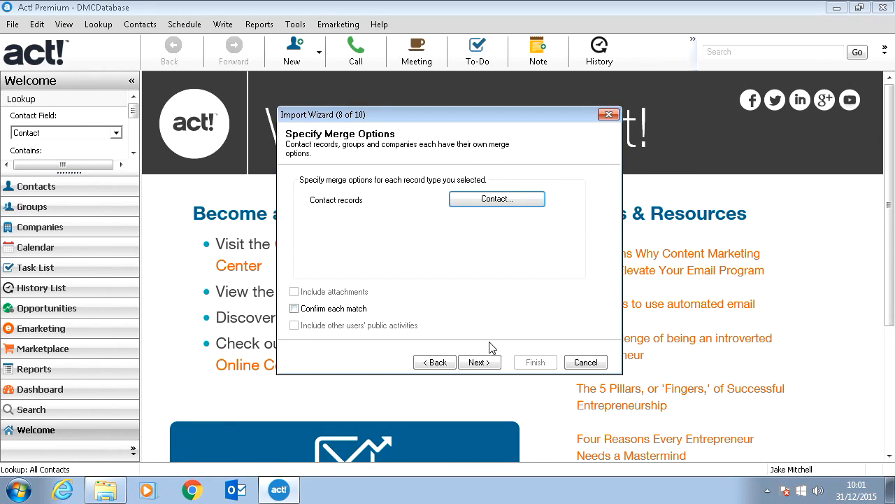
Accept the default contact merge options, run the import of the Customer file and finish the wizard.
{"action": "left_click", "coordinate": [478, 362]}
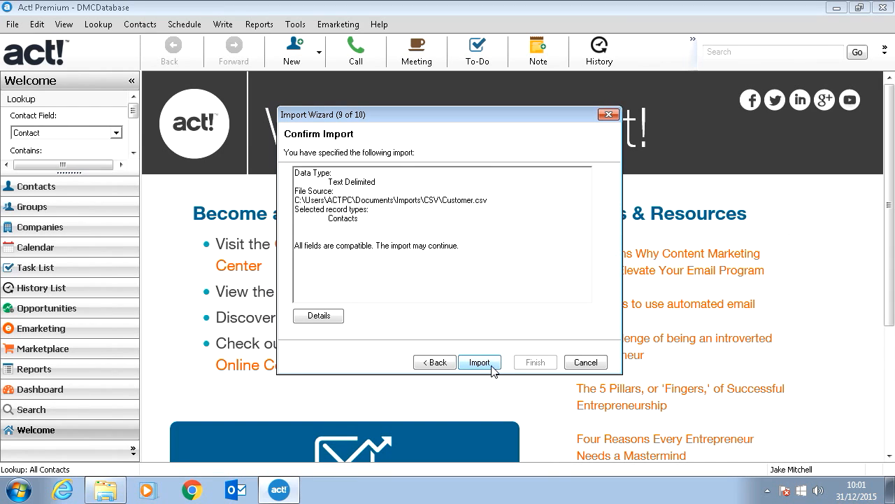
{"action": "left_click", "coordinate": [492, 360]}
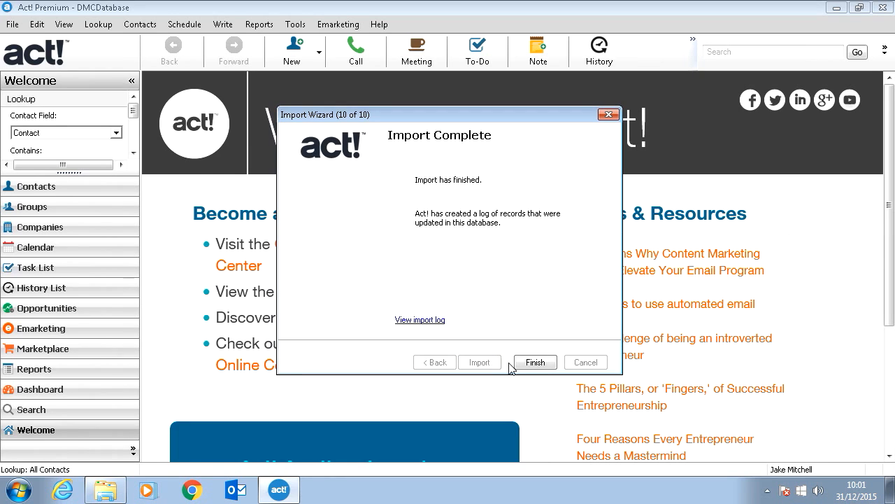
{"action": "left_click", "coordinate": [535, 362]}
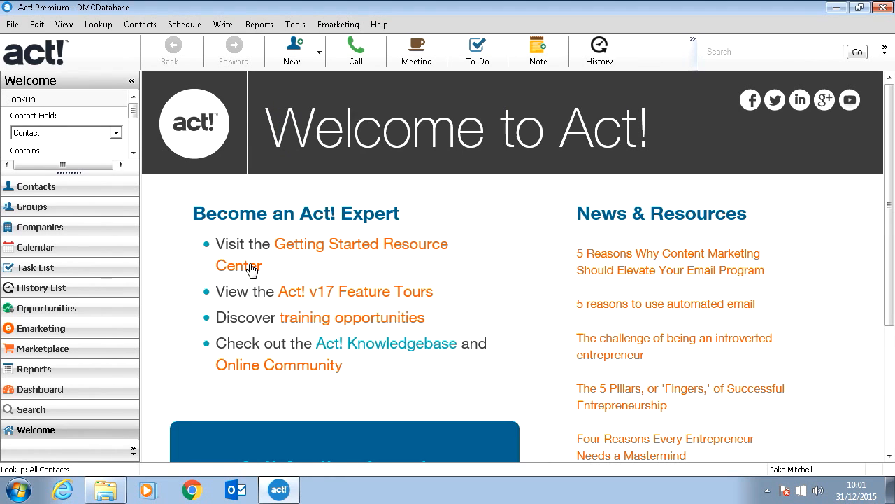
Open the contact records and step through several of them to check the imported details.
{"action": "left_click", "coordinate": [37, 187]}
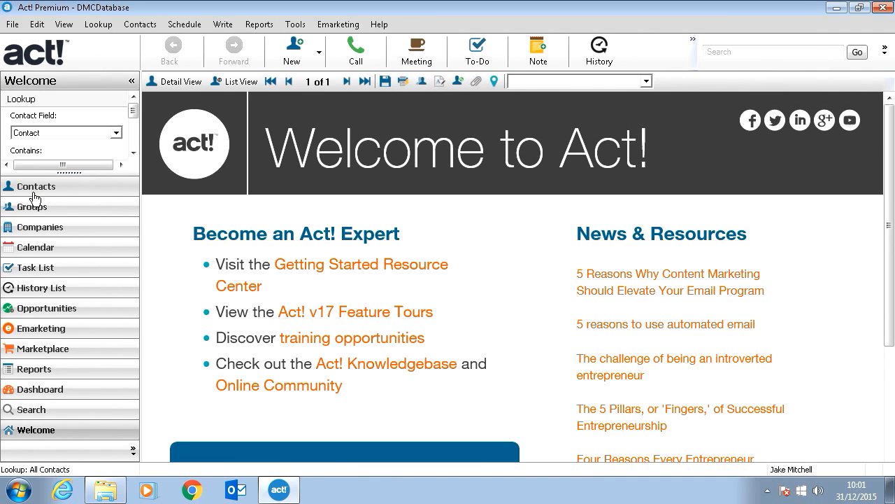
{"action": "left_click", "coordinate": [346, 82]}
{"action": "left_click", "coordinate": [346, 82]}
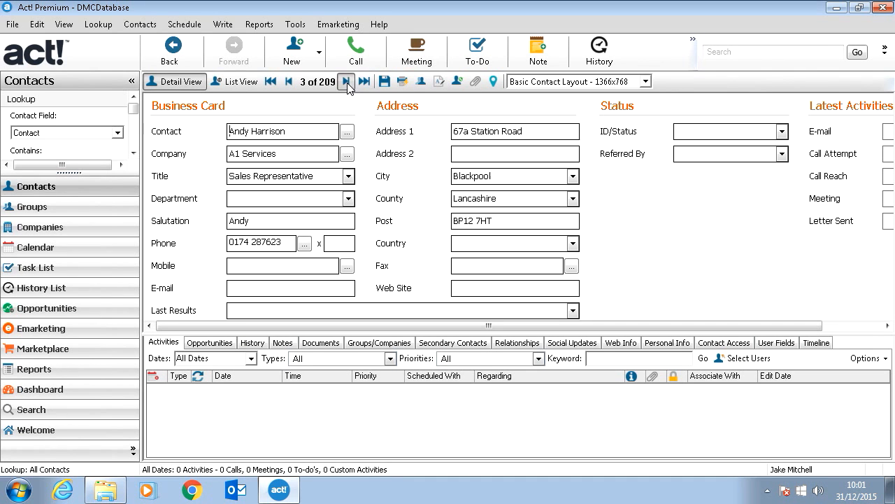
{"action": "left_click", "coordinate": [345, 82]}
{"action": "left_click", "coordinate": [345, 82]}
{"action": "left_click", "coordinate": [345, 81]}
Start a new import into the open database and continue past the welcome page to the source settings.
{"action": "left_click", "coordinate": [16, 24]}
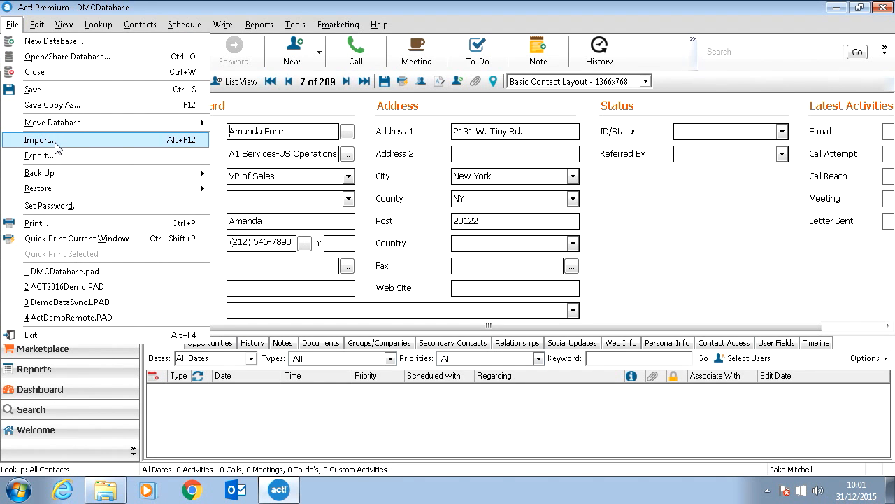
{"action": "left_click", "coordinate": [14, 23]}
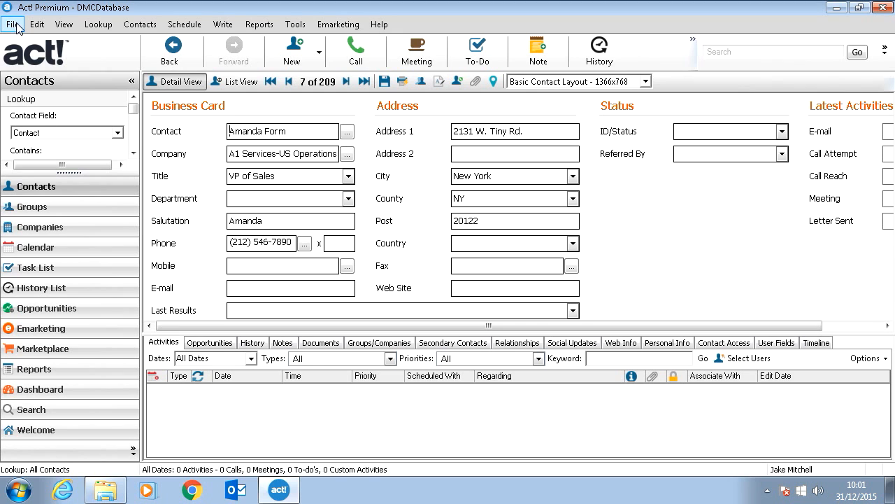
{"action": "left_click", "coordinate": [15, 24]}
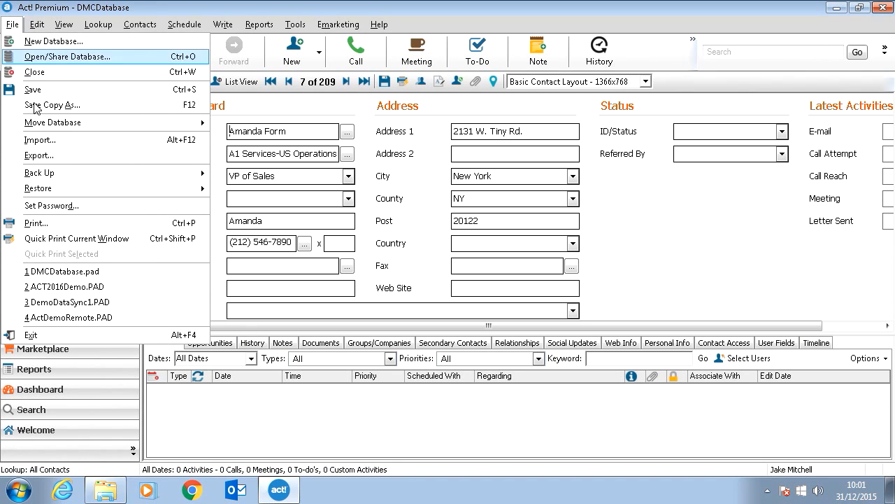
{"action": "left_click", "coordinate": [54, 144]}
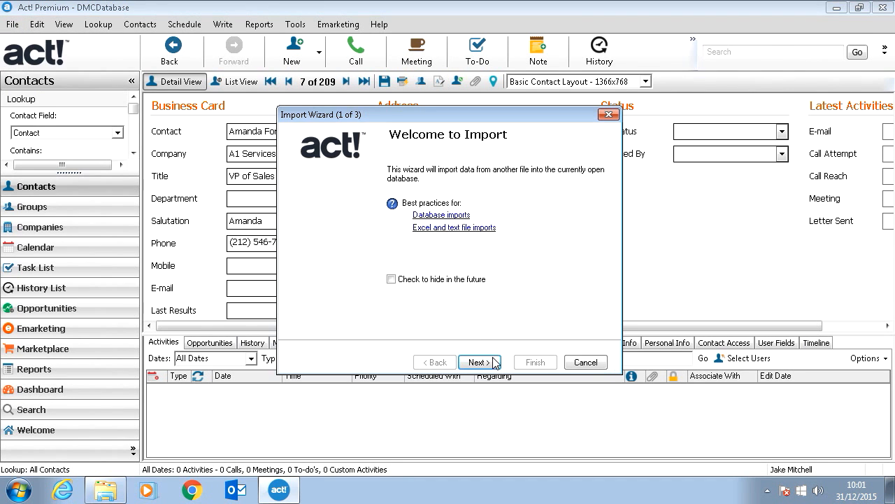
{"action": "left_click", "coordinate": [478, 362]}
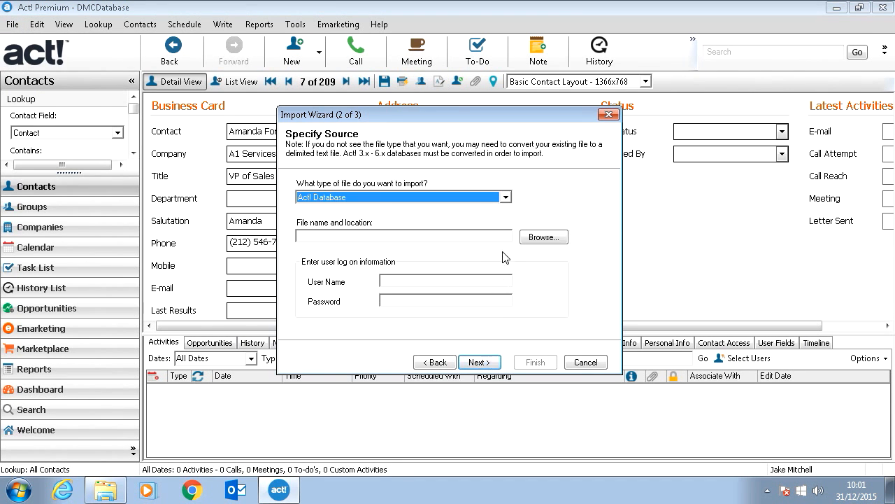
Set the import source type to Text - separated by Commas, choose the Companies file and continue to the record types.
{"action": "left_click", "coordinate": [496, 196]}
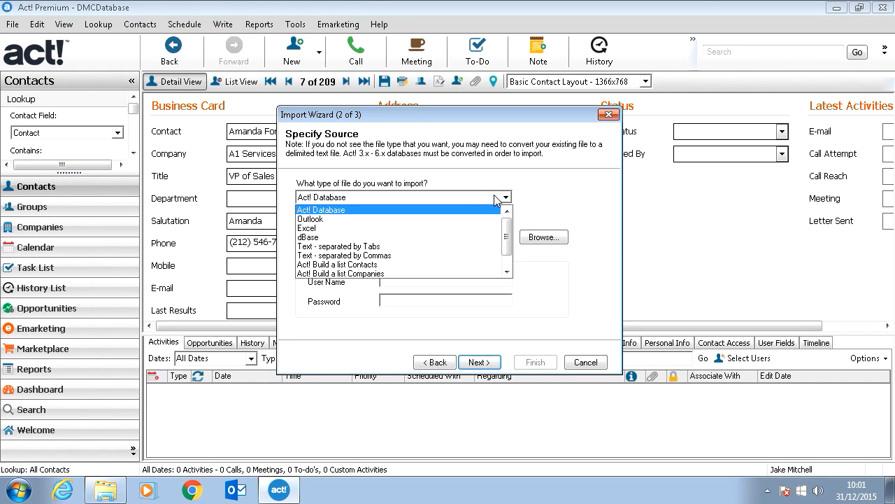
{"action": "left_click", "coordinate": [410, 256]}
{"action": "left_click", "coordinate": [543, 237]}
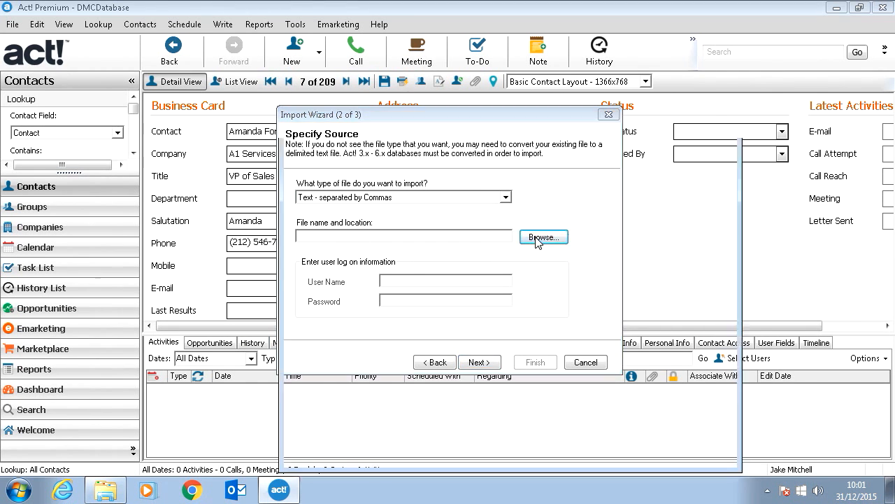
{"action": "double_click", "coordinate": [443, 252]}
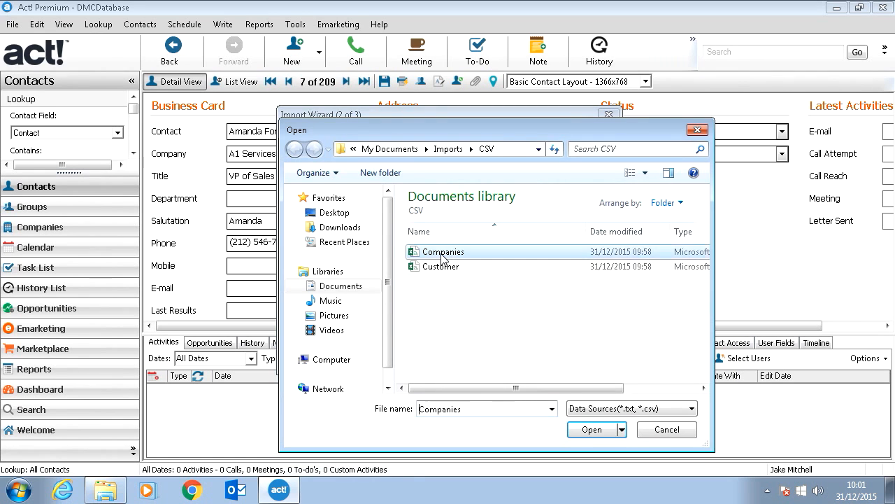
{"action": "left_click", "coordinate": [470, 361]}
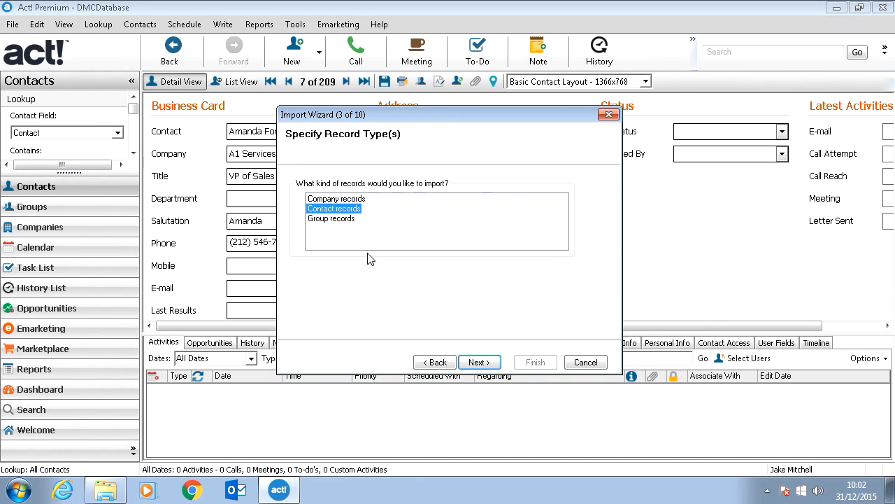
Choose Company records with a custom import and continue to the company map.
{"action": "left_click", "coordinate": [339, 199]}
{"action": "left_click", "coordinate": [480, 363]}
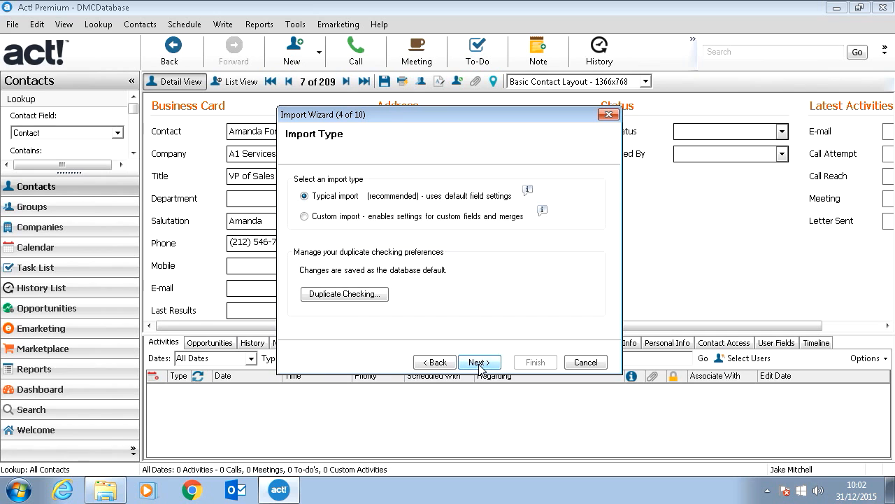
{"action": "left_click", "coordinate": [353, 218]}
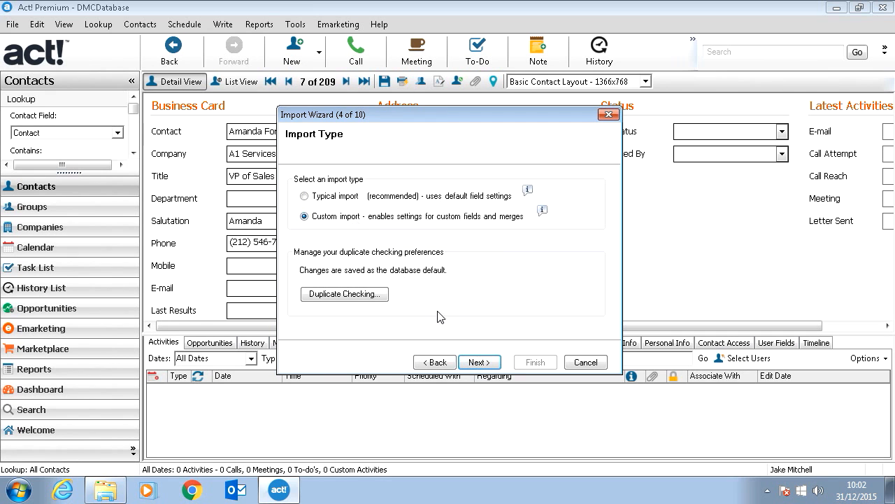
{"action": "left_click", "coordinate": [480, 362]}
{"action": "left_click", "coordinate": [480, 361]}
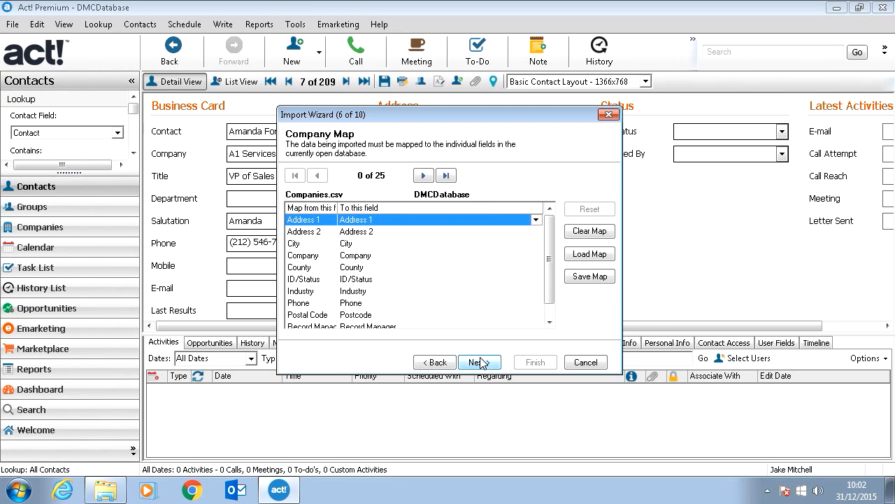
Check the company field map, accept it with the default merge options and run the import of the Companies file.
{"action": "scroll", "coordinate": [551, 257], "scroll_direction": "down", "scroll_amount": 2}
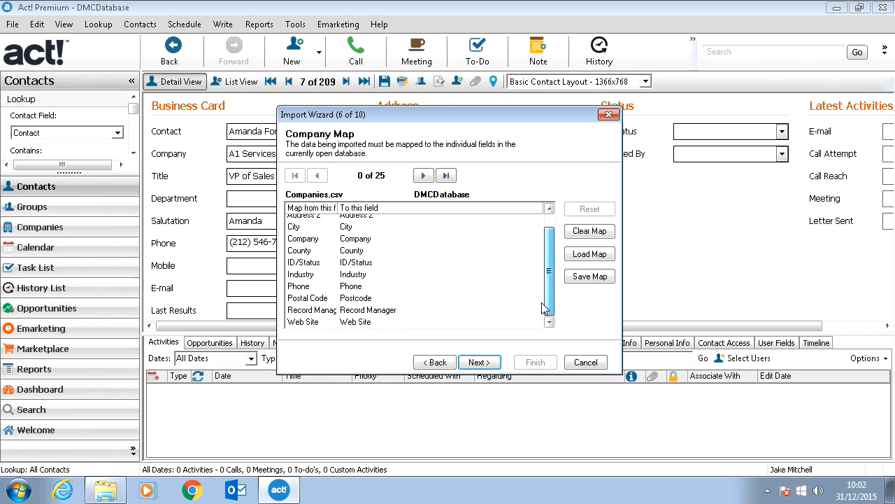
{"action": "left_click", "coordinate": [483, 361]}
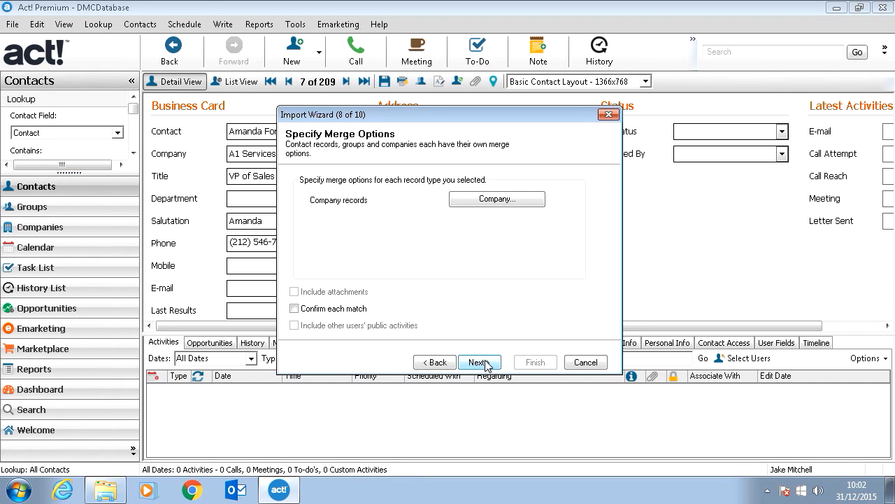
{"action": "left_click", "coordinate": [486, 363]}
{"action": "left_click", "coordinate": [483, 362]}
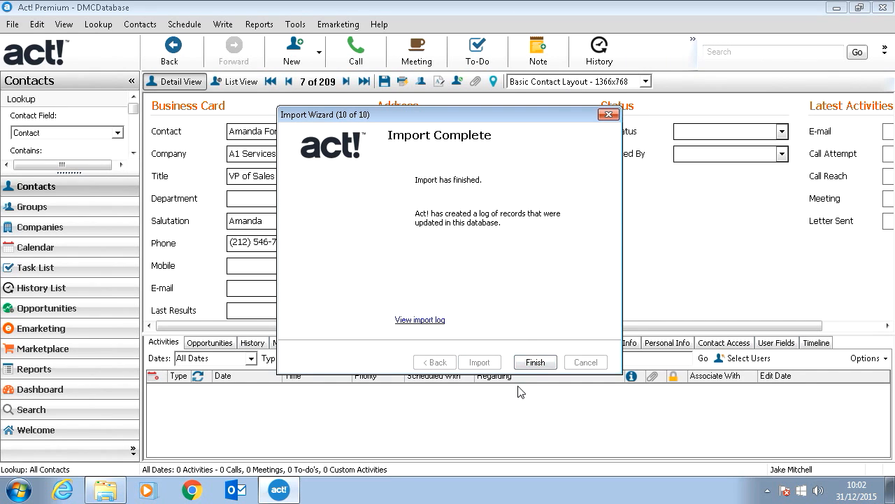
Finish the company import wizard and open the company records to check the imported companies.
{"action": "left_click", "coordinate": [536, 363]}
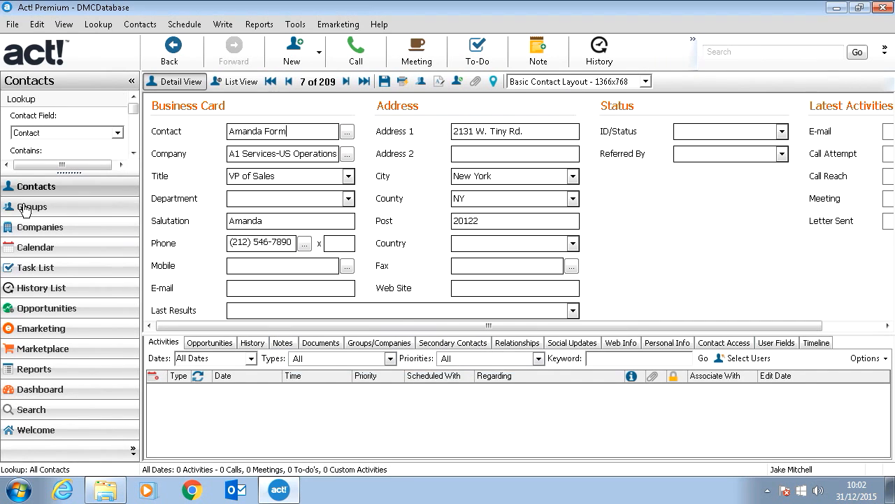
{"action": "left_click", "coordinate": [54, 231]}
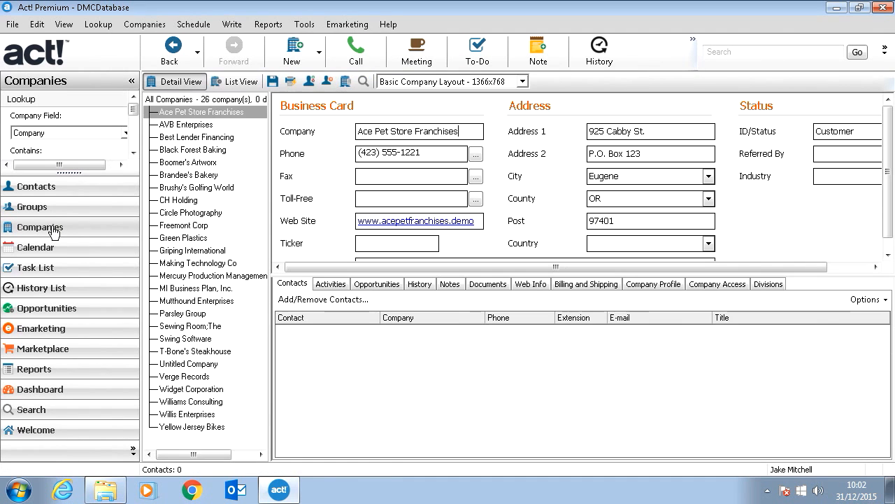